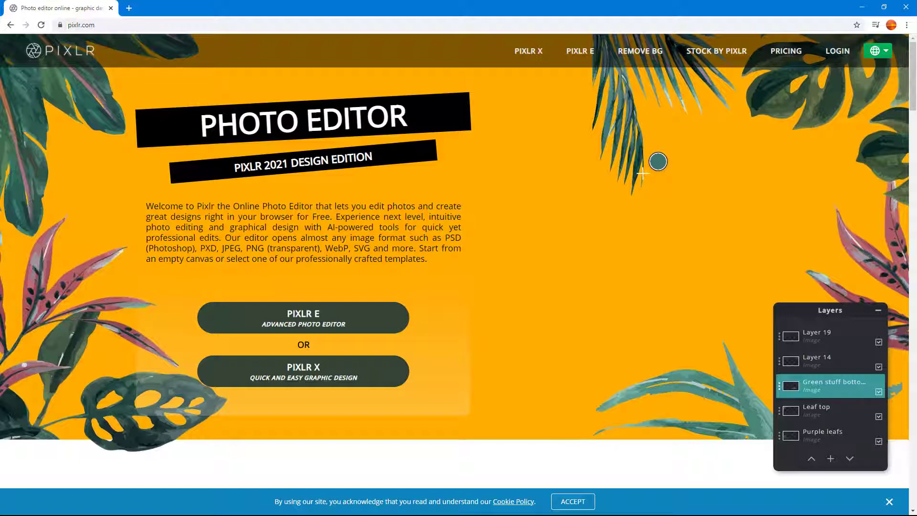
Fill in the Pixlr sign-up form with an email and a strong password, and submit it
{"action": "left_click", "coordinate": [838, 52]}
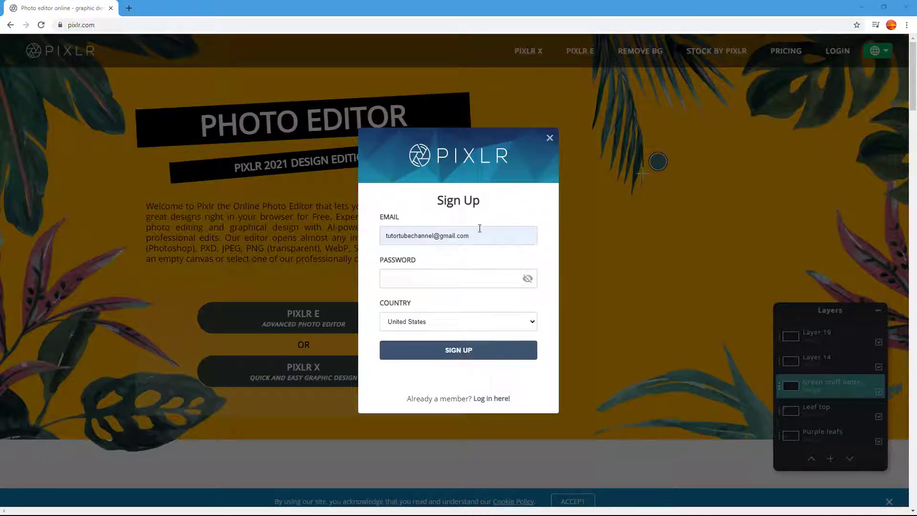
{"action": "left_click", "coordinate": [466, 278]}
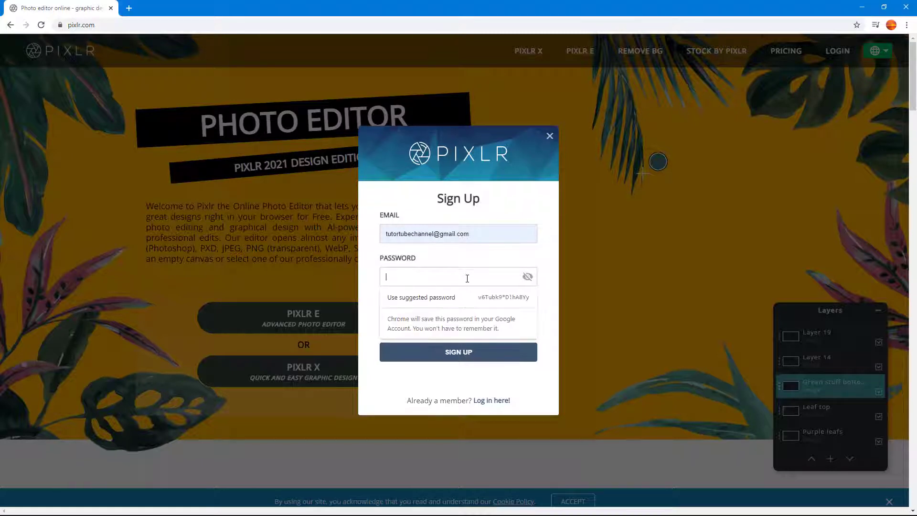
{"action": "type", "text": "**********"}
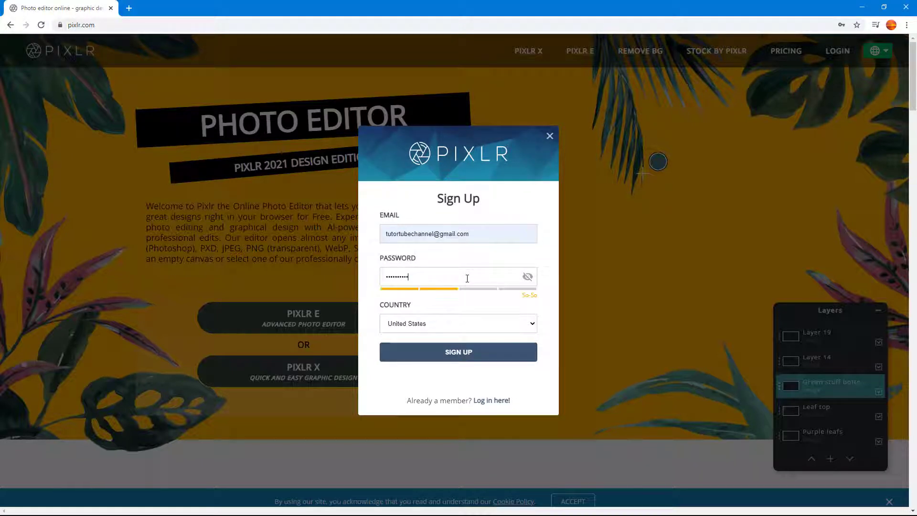
{"action": "type", "text": "**"}
{"action": "left_click", "coordinate": [480, 352]}
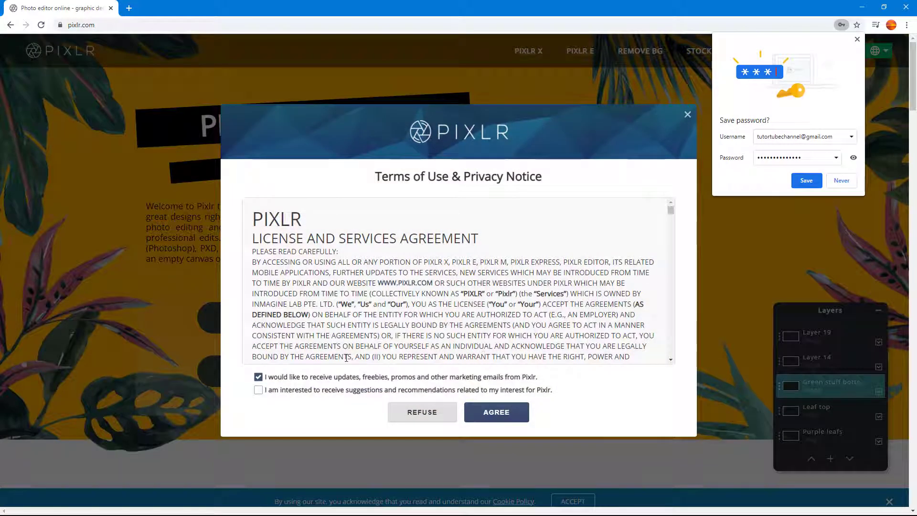
Dismiss Chrome's save-password offer, decline marketing emails, and agree to Pixlr's Terms of Use
{"action": "left_click", "coordinate": [810, 182]}
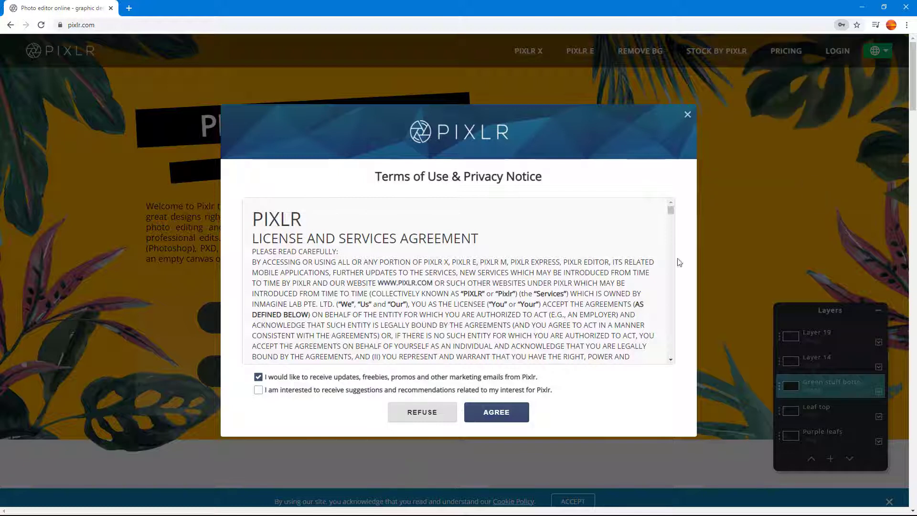
{"action": "left_click", "coordinate": [258, 377]}
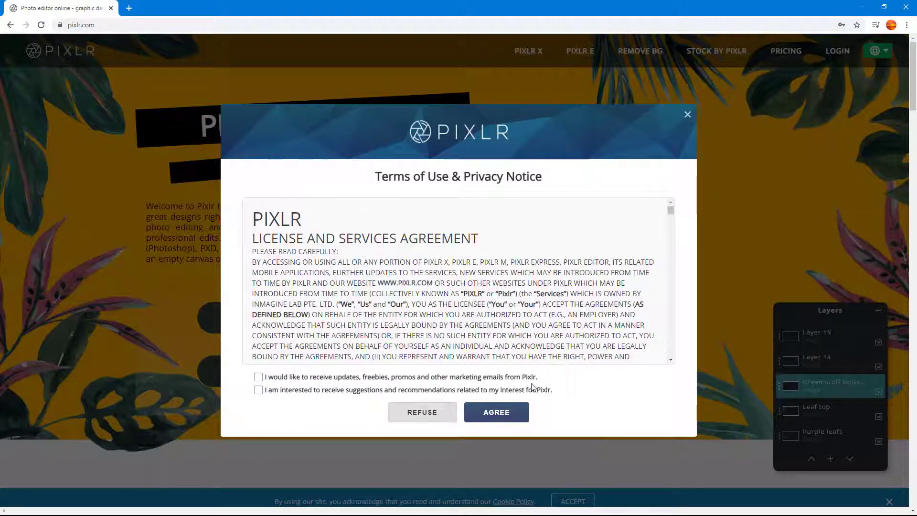
{"action": "left_click", "coordinate": [497, 412]}
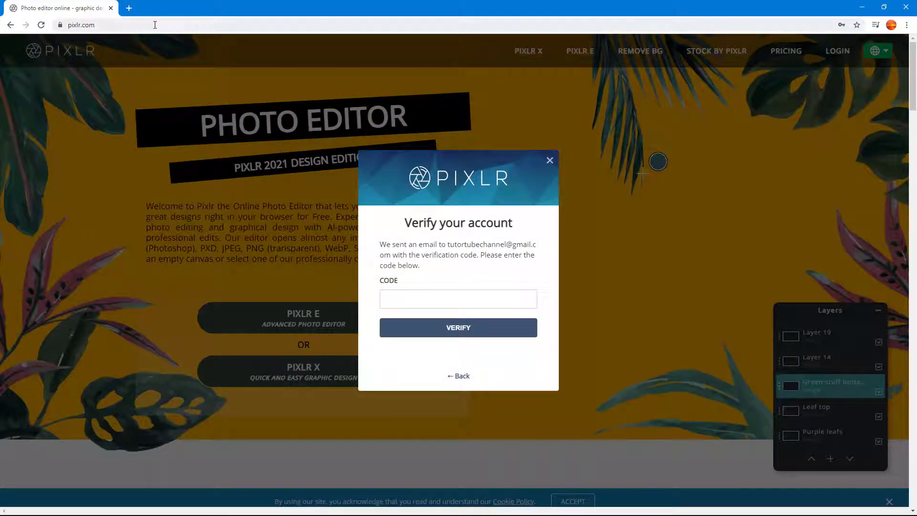
{"action": "left_click", "coordinate": [129, 8]}
{"action": "left_click", "coordinate": [248, 40]}
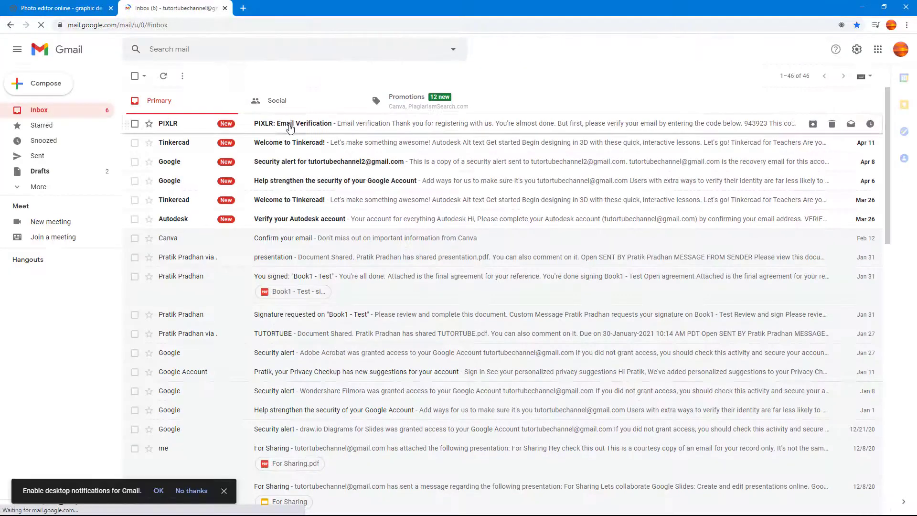
{"action": "left_click", "coordinate": [286, 124]}
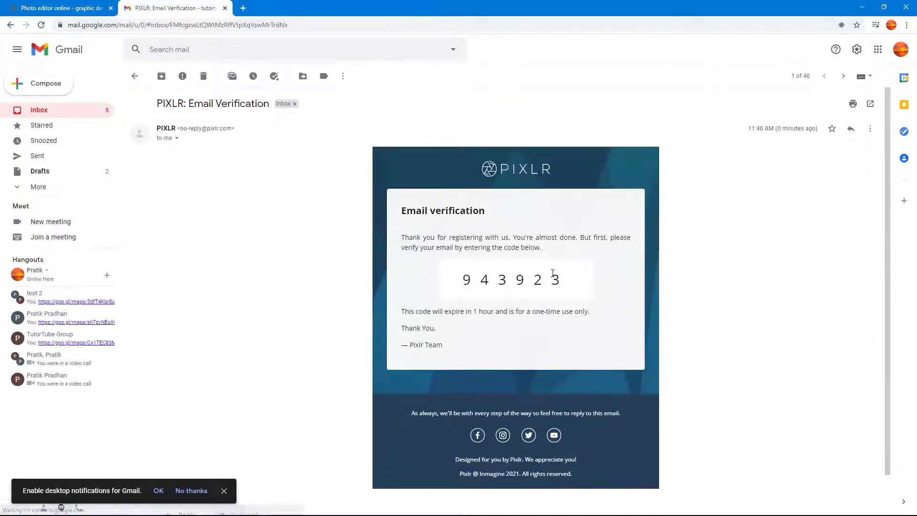
{"action": "left_click_drag", "start_coordinate": [566, 279], "coordinate": [466, 280]}
{"action": "right_click", "coordinate": [473, 281]}
{"action": "left_click", "coordinate": [488, 291]}
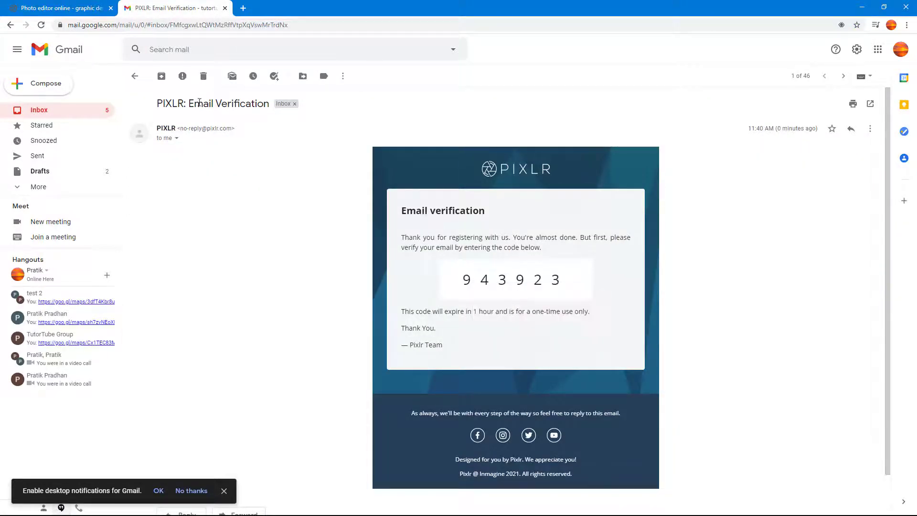
Try pasting the code into Pixlr's verification field, then return to the email
{"action": "left_click", "coordinate": [64, 8]}
{"action": "left_click", "coordinate": [412, 301]}
{"action": "right_click", "coordinate": [413, 301]}
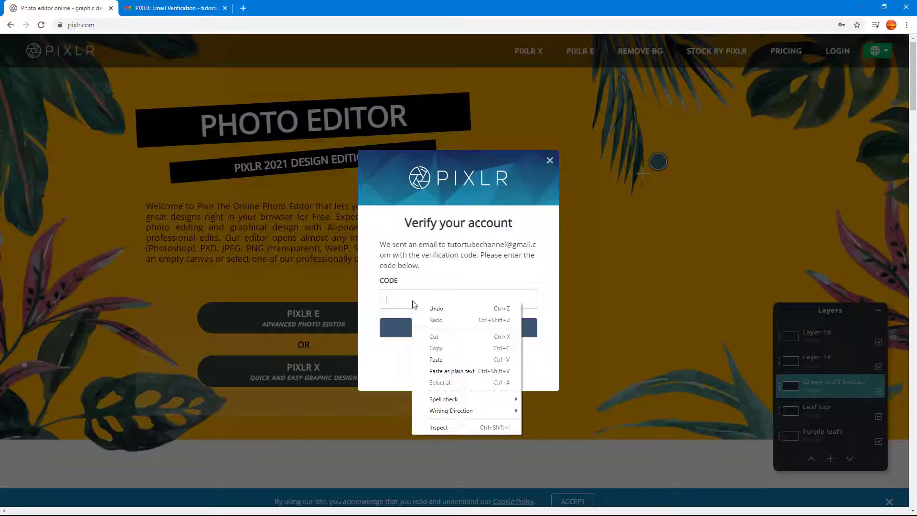
{"action": "left_click", "coordinate": [438, 357]}
{"action": "right_click", "coordinate": [425, 300]}
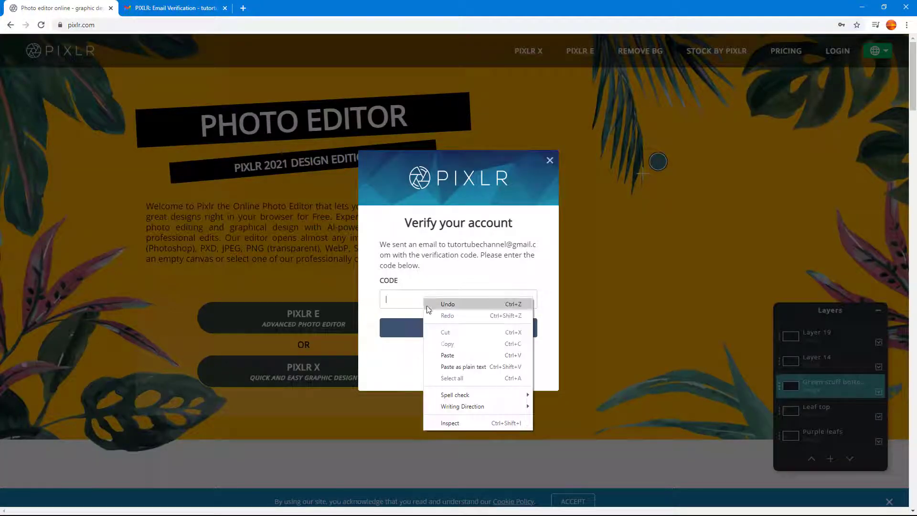
{"action": "left_click", "coordinate": [461, 372]}
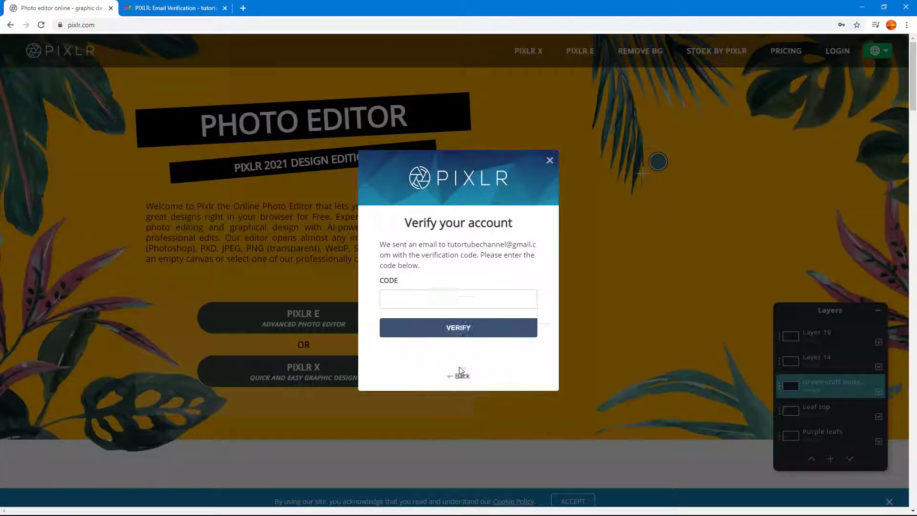
{"action": "left_click", "coordinate": [176, 8]}
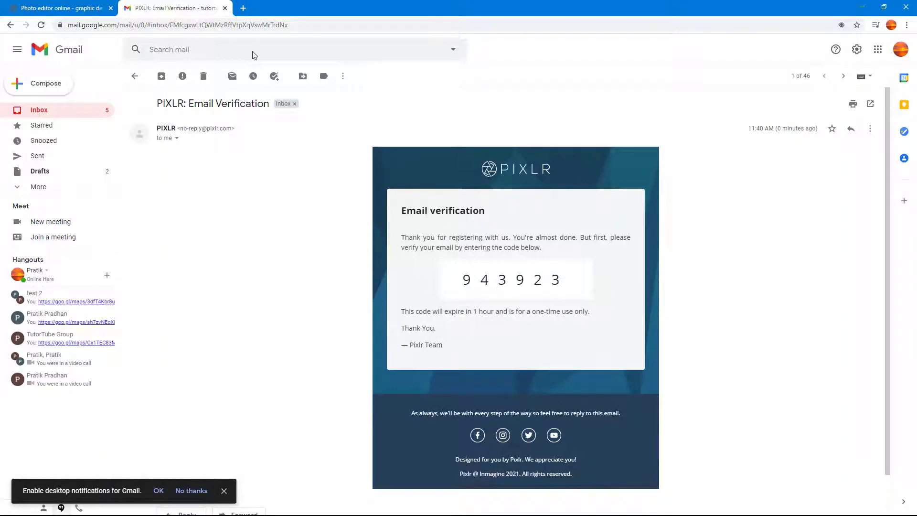
{"action": "left_click", "coordinate": [60, 9]}
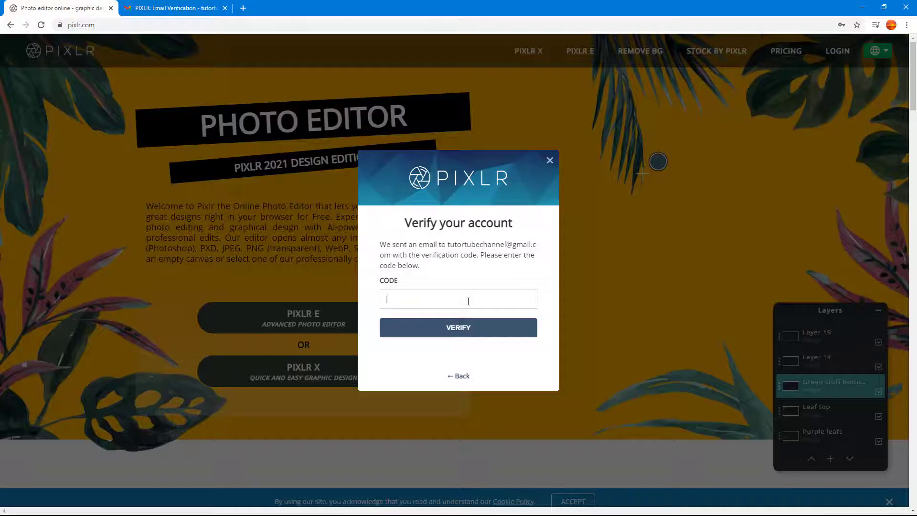
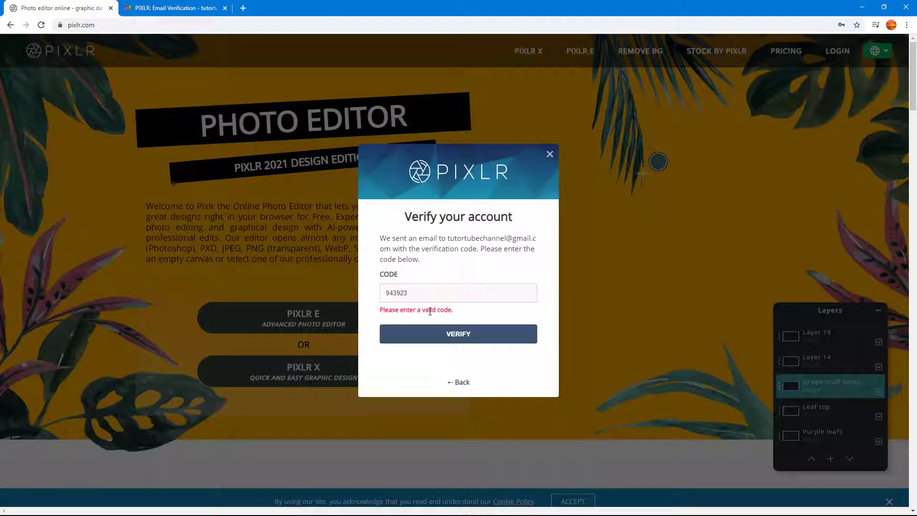
{"action": "left_click", "coordinate": [454, 326]}
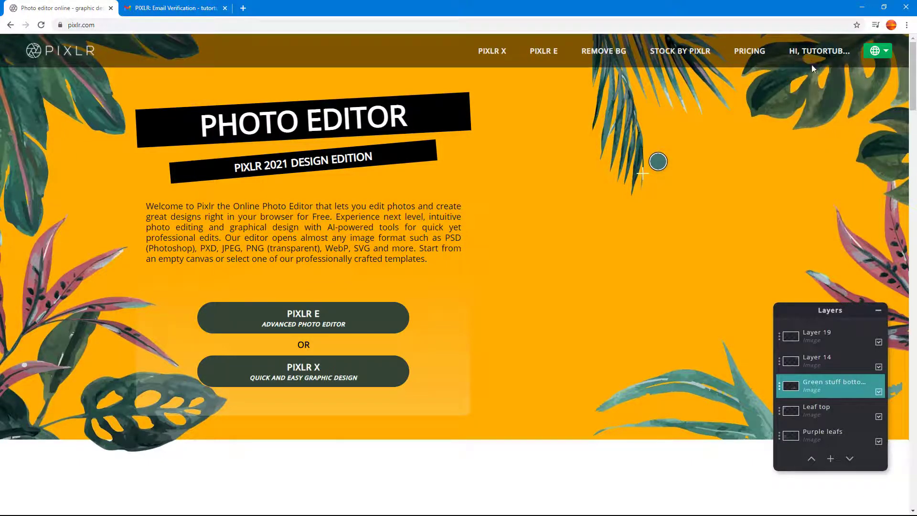
Log out of Pixlr, then log back in with Remember me ticked
{"action": "mouse_move", "coordinate": [819, 51]}
{"action": "left_click", "coordinate": [811, 105]}
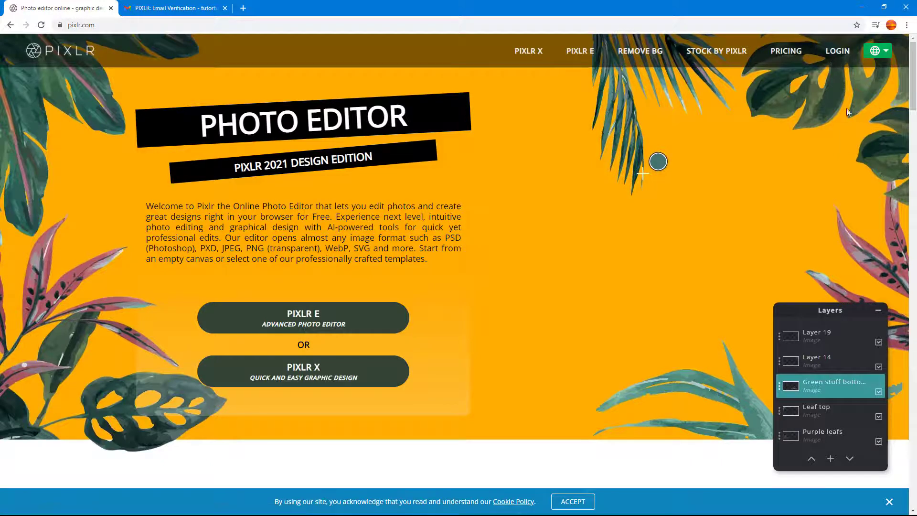
{"action": "left_click", "coordinate": [837, 51]}
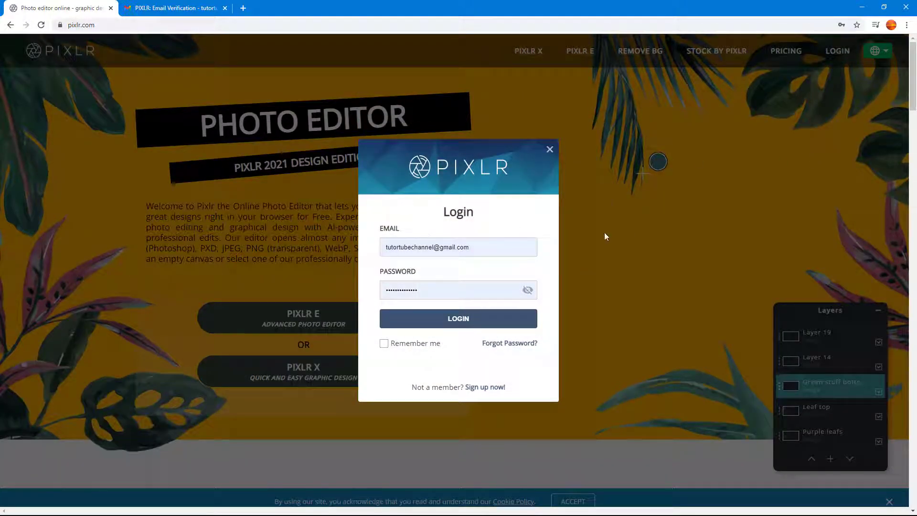
{"action": "left_click", "coordinate": [384, 343]}
{"action": "left_click", "coordinate": [463, 321]}
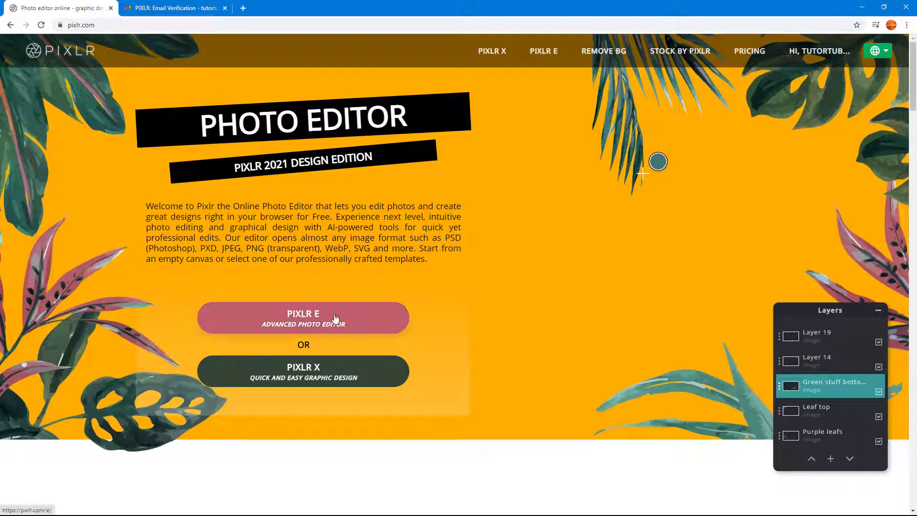
Launch PIXLR E, the Advanced Photo Editor, from the Pixlr homepage
{"action": "left_click", "coordinate": [308, 319]}
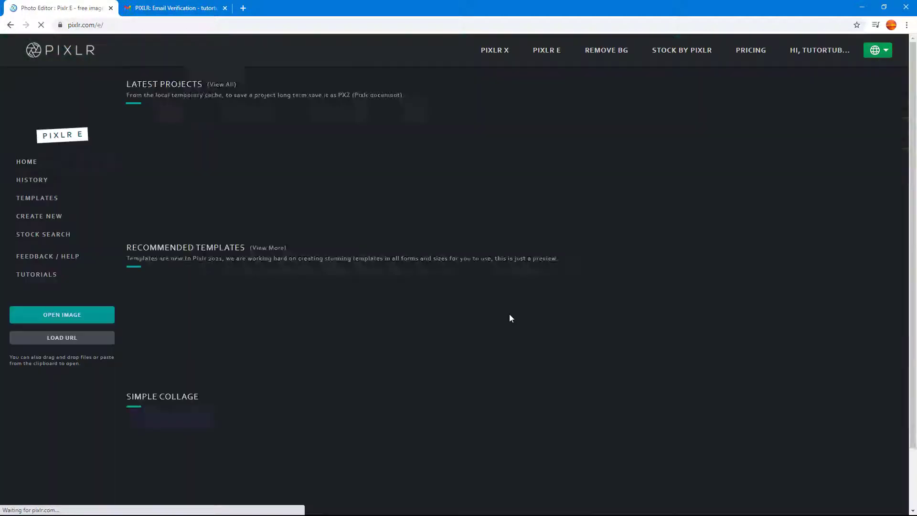